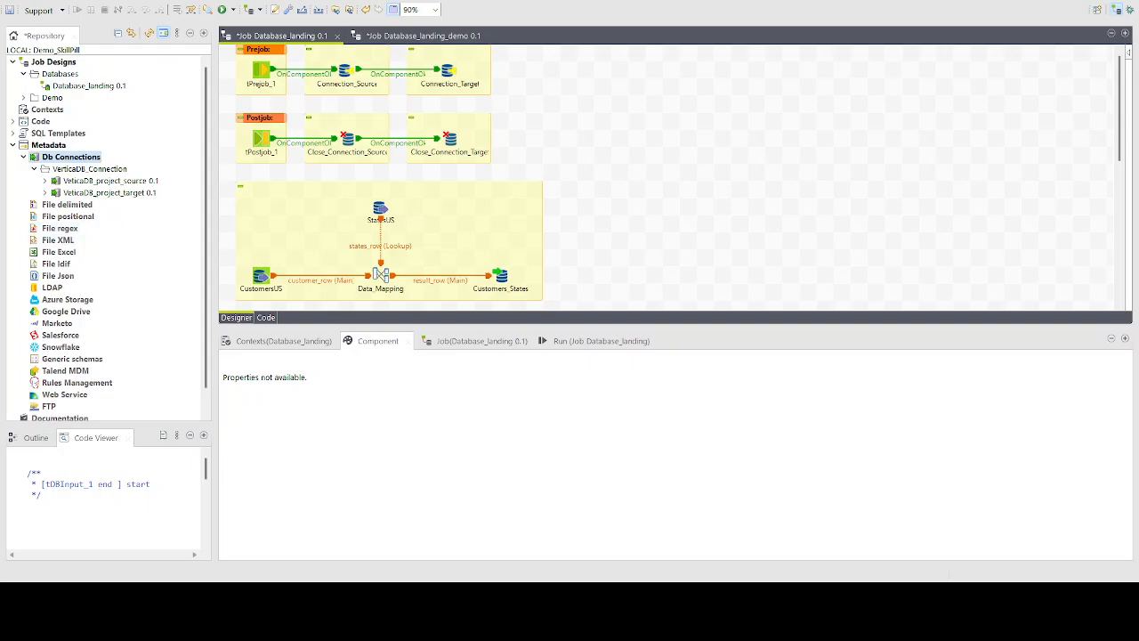
Review the Database_landing job's repository connections and the settings of Connection_Source, CustomersUS, StatesUS, Customers_States and Data_Mapping
{"action": "left_click", "coordinate": [52, 145]}
{"action": "left_click", "coordinate": [60, 156]}
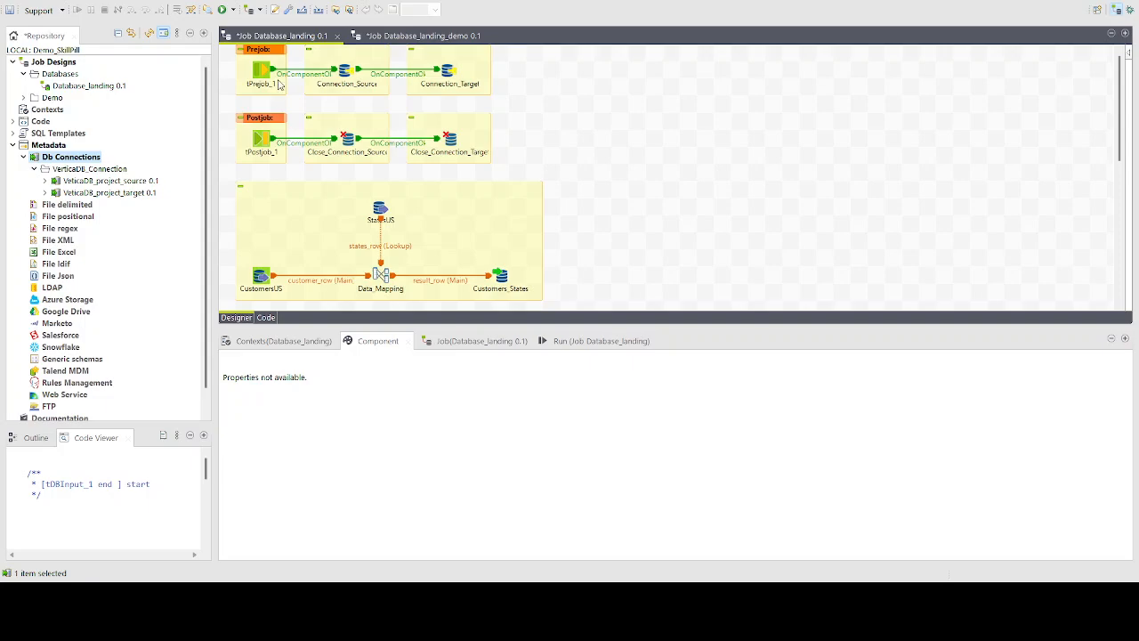
{"action": "left_click", "coordinate": [342, 71]}
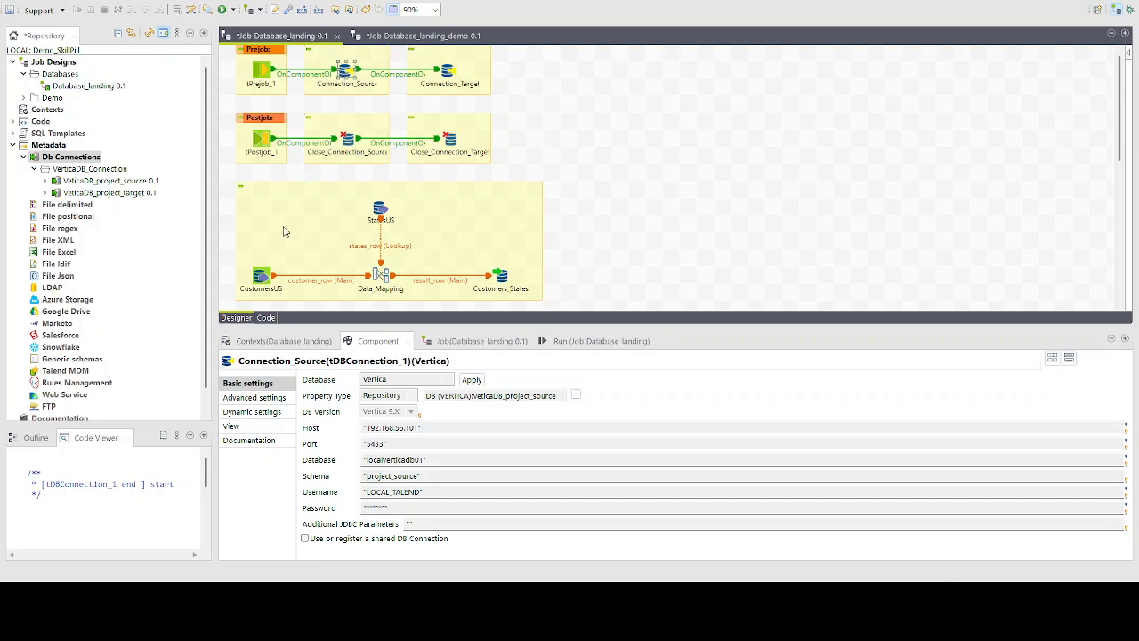
{"action": "left_click", "coordinate": [261, 274]}
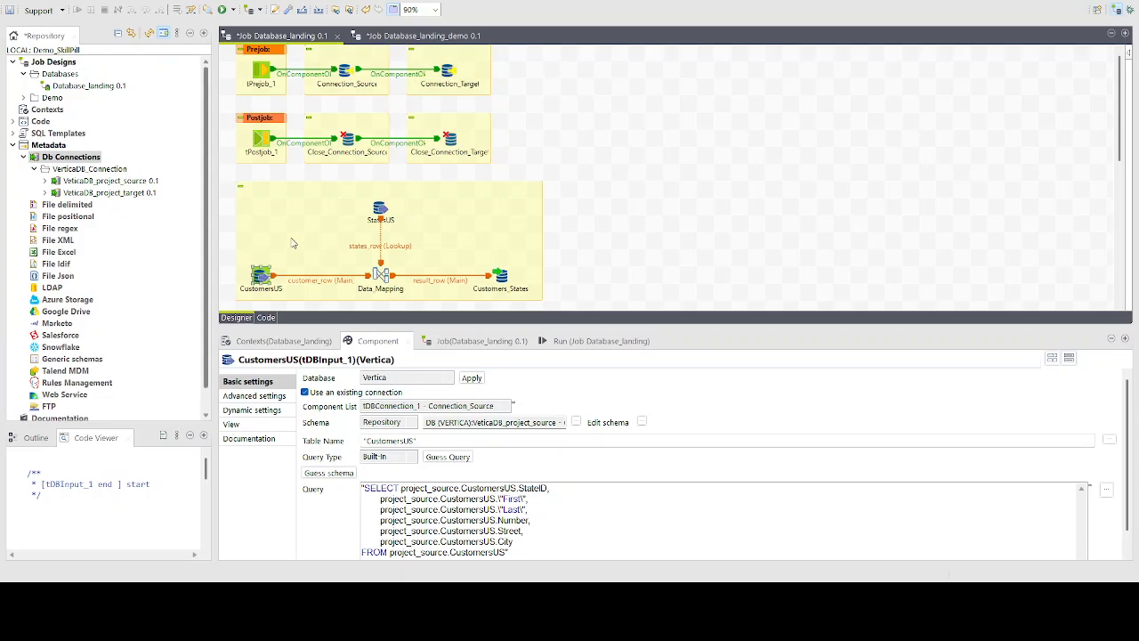
{"action": "left_click", "coordinate": [382, 210]}
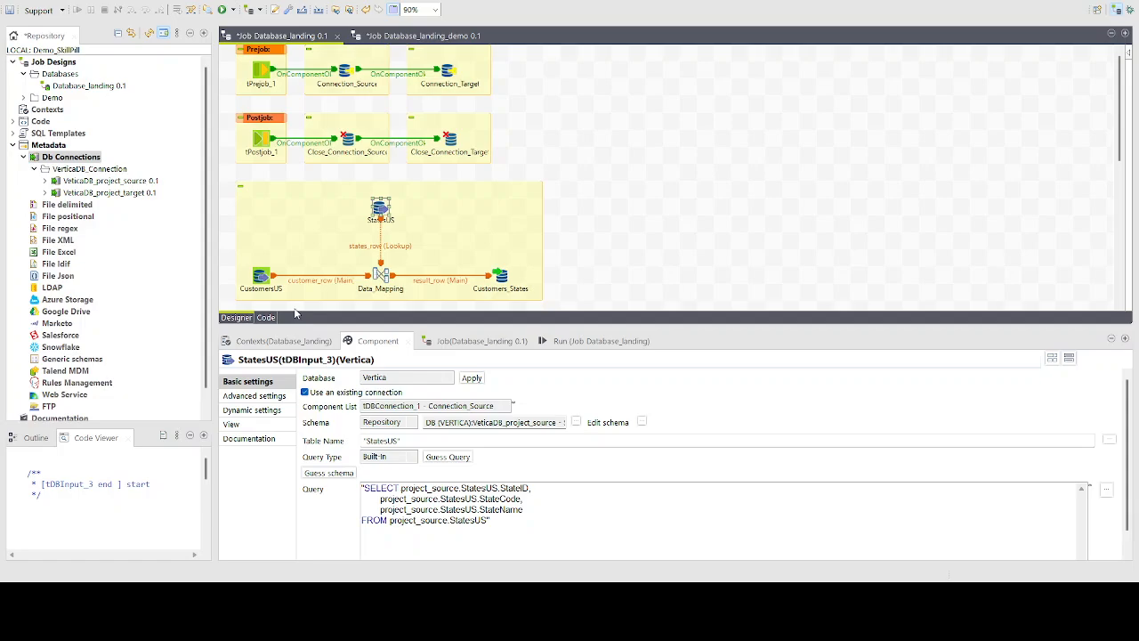
{"action": "left_click", "coordinate": [502, 278]}
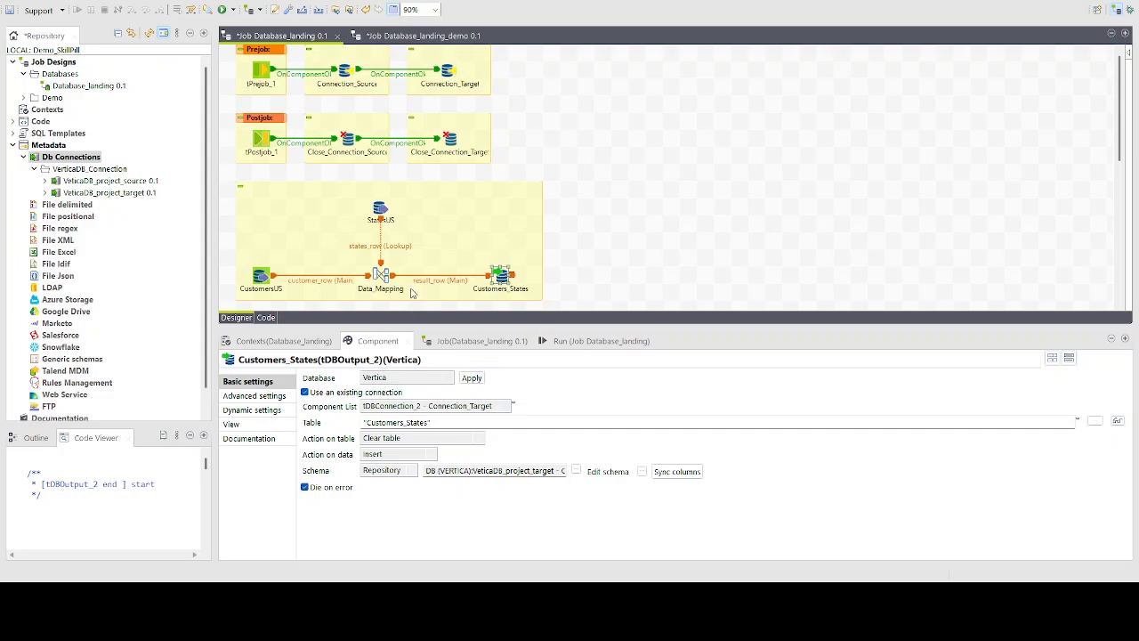
{"action": "left_click", "coordinate": [380, 276]}
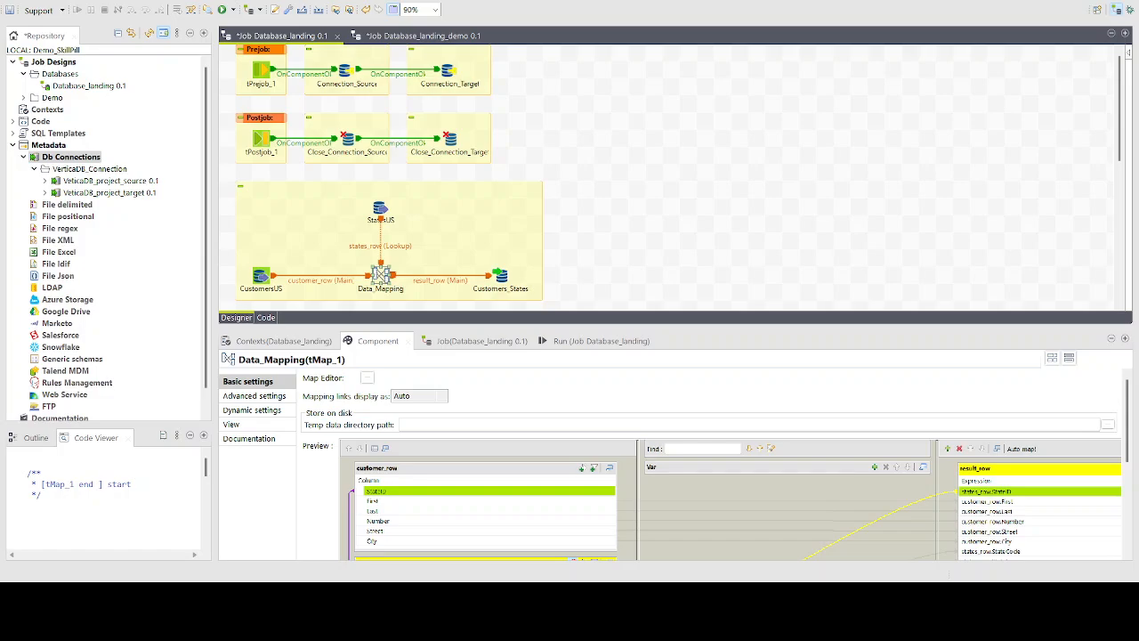
Examine the source queries, including the StateID column, and how CustomersUS and StatesUS feed Data_Mapping and Customers_States
{"action": "left_click", "coordinate": [260, 277]}
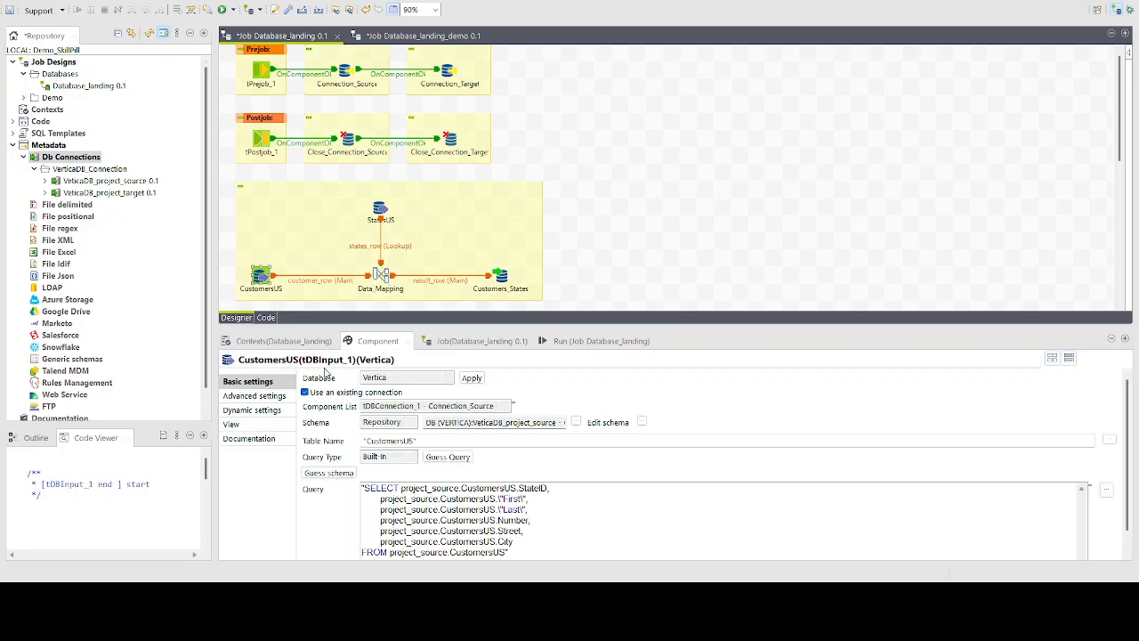
{"action": "double_click", "coordinate": [533, 487]}
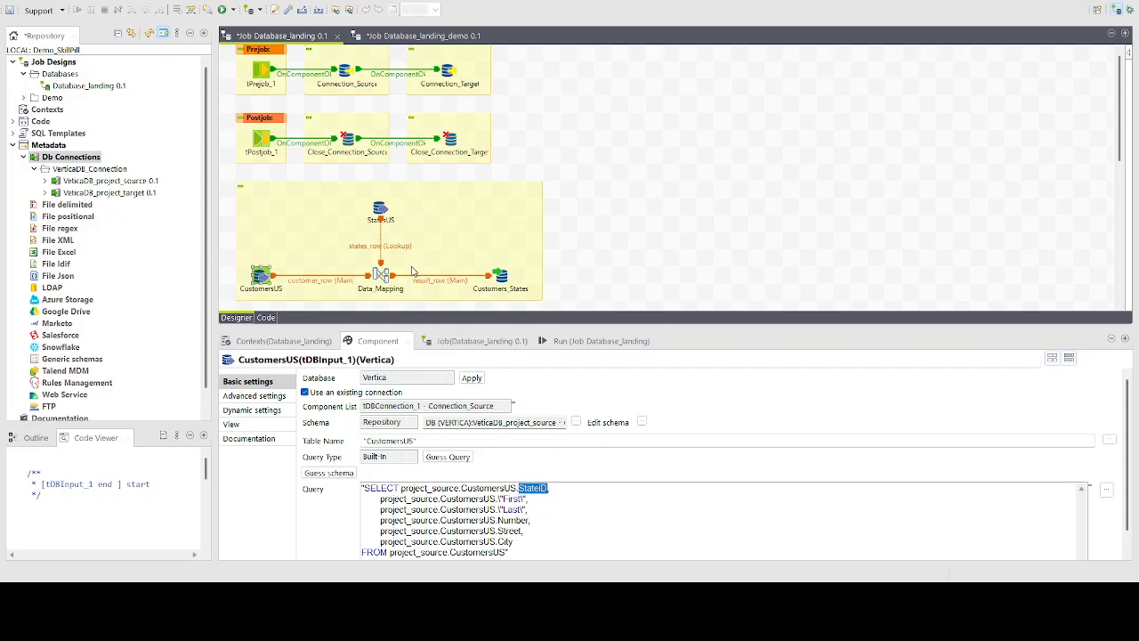
{"action": "left_click", "coordinate": [381, 210]}
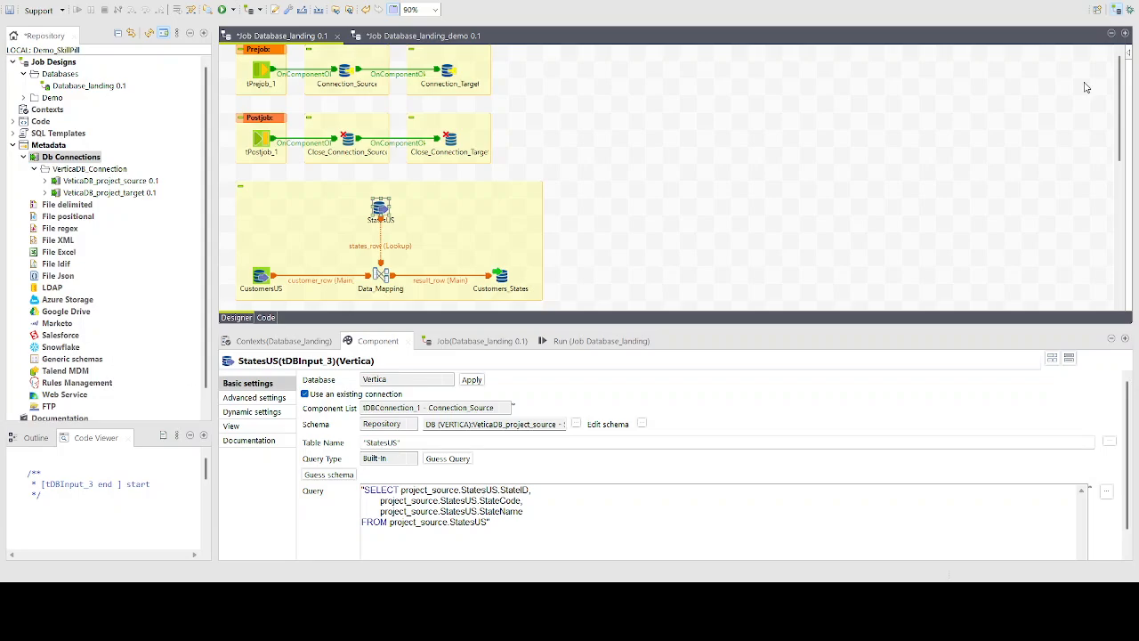
{"action": "left_click", "coordinate": [501, 278]}
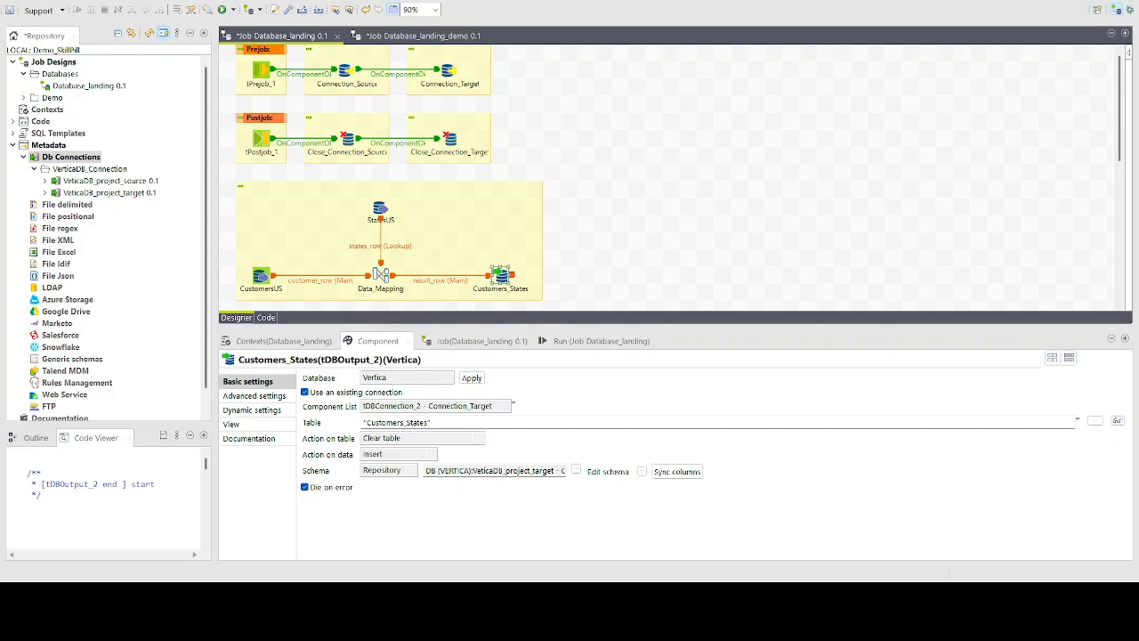
{"action": "left_click", "coordinate": [260, 277]}
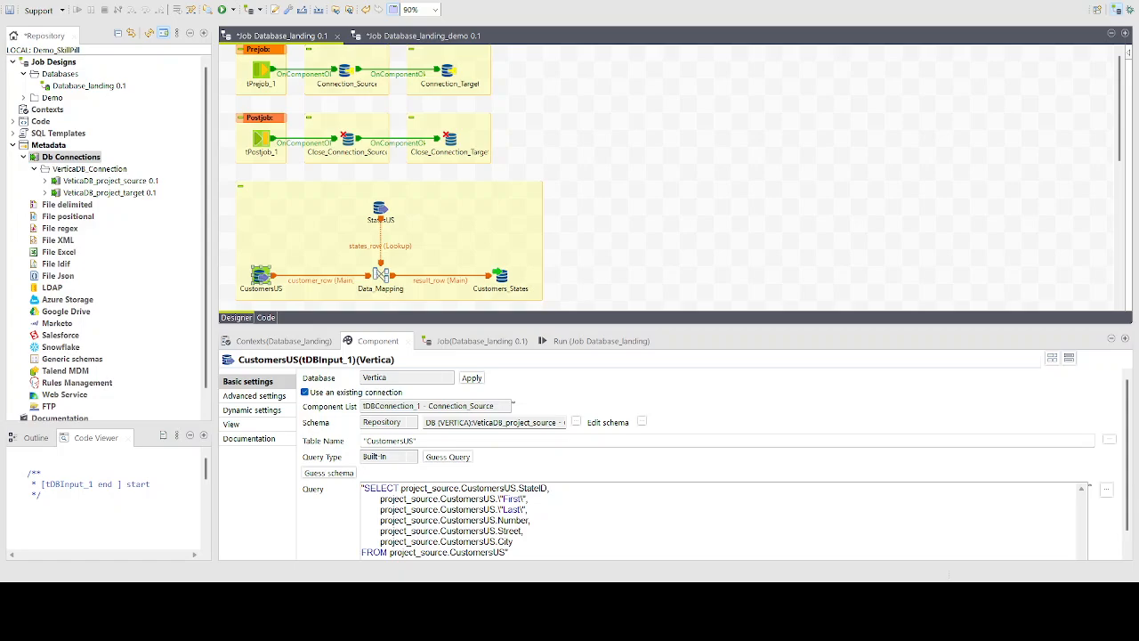
{"action": "left_click", "coordinate": [260, 385]}
{"action": "left_click", "coordinate": [381, 211]}
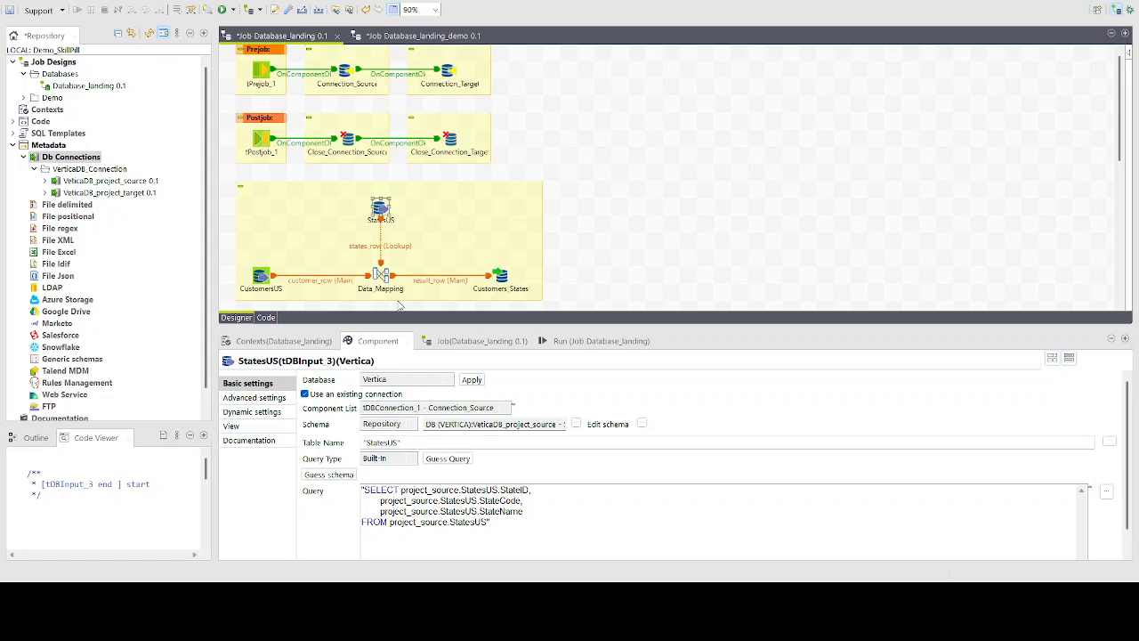
{"action": "left_click", "coordinate": [382, 279]}
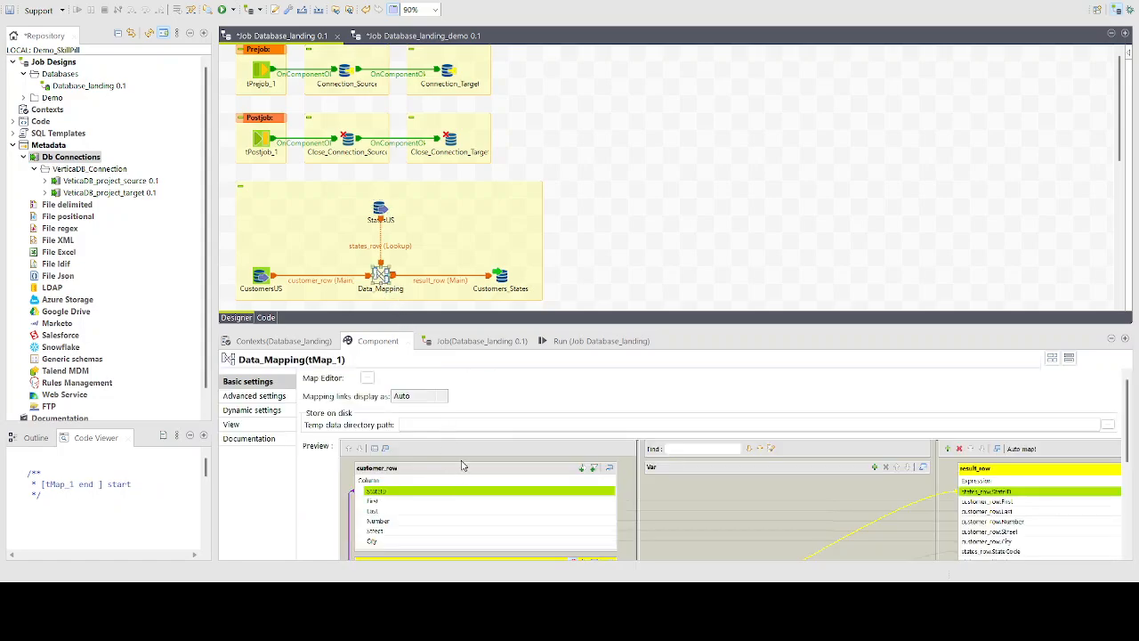
{"action": "left_click", "coordinate": [502, 280]}
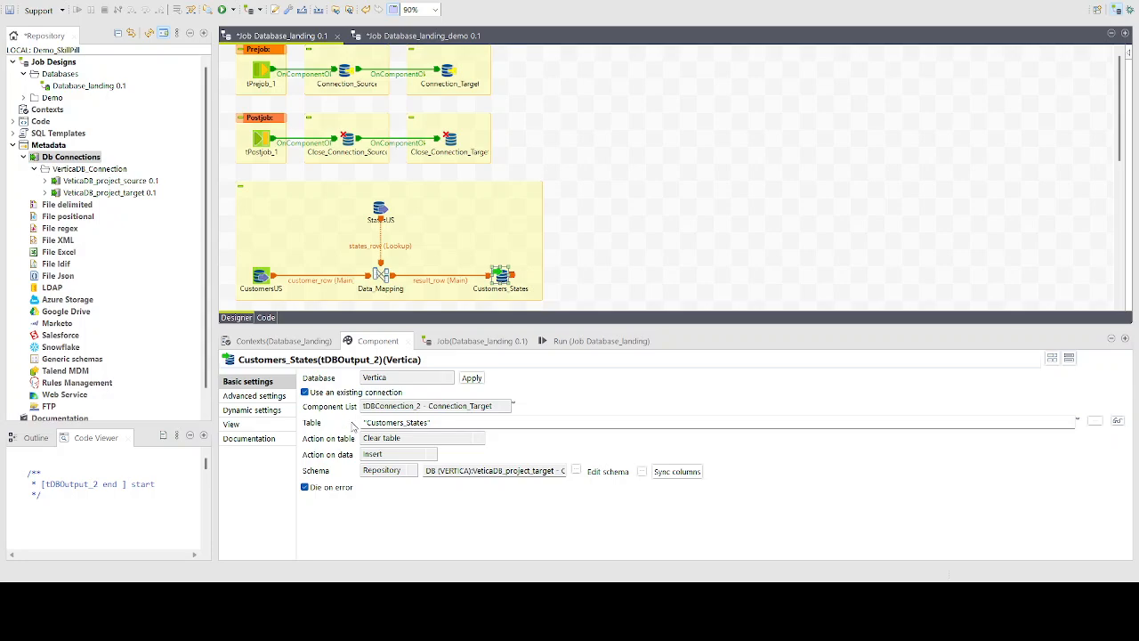
In the Database_landing_demo job, connect CustomersUS to Data_Mapping as the main row and StatesUS as the lookup
{"action": "left_click", "coordinate": [427, 39]}
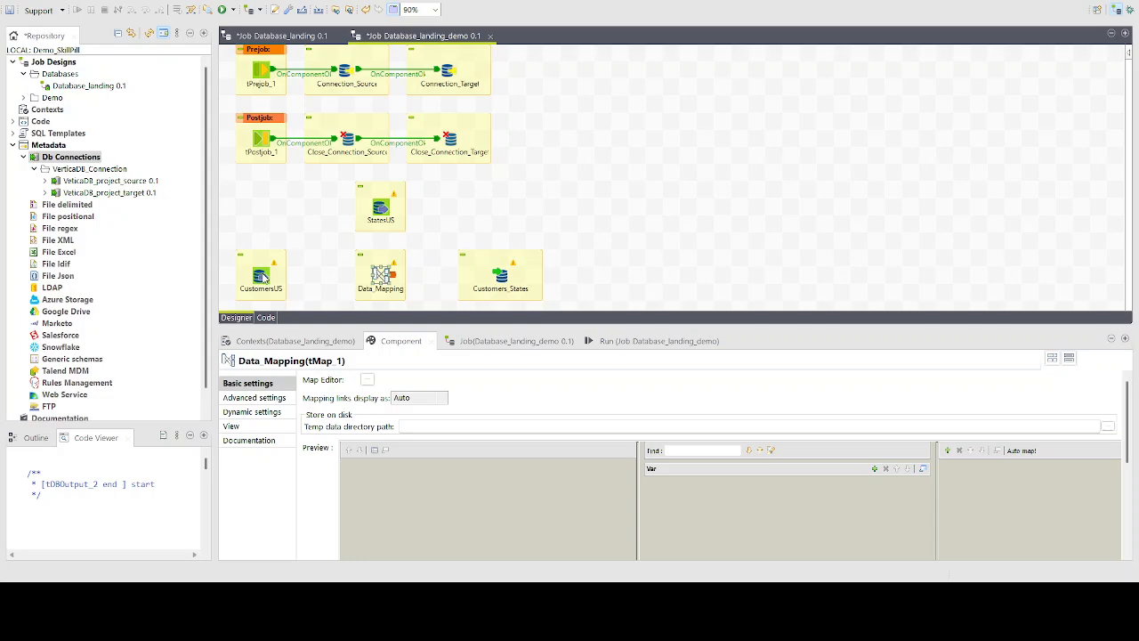
{"action": "left_click", "coordinate": [263, 277]}
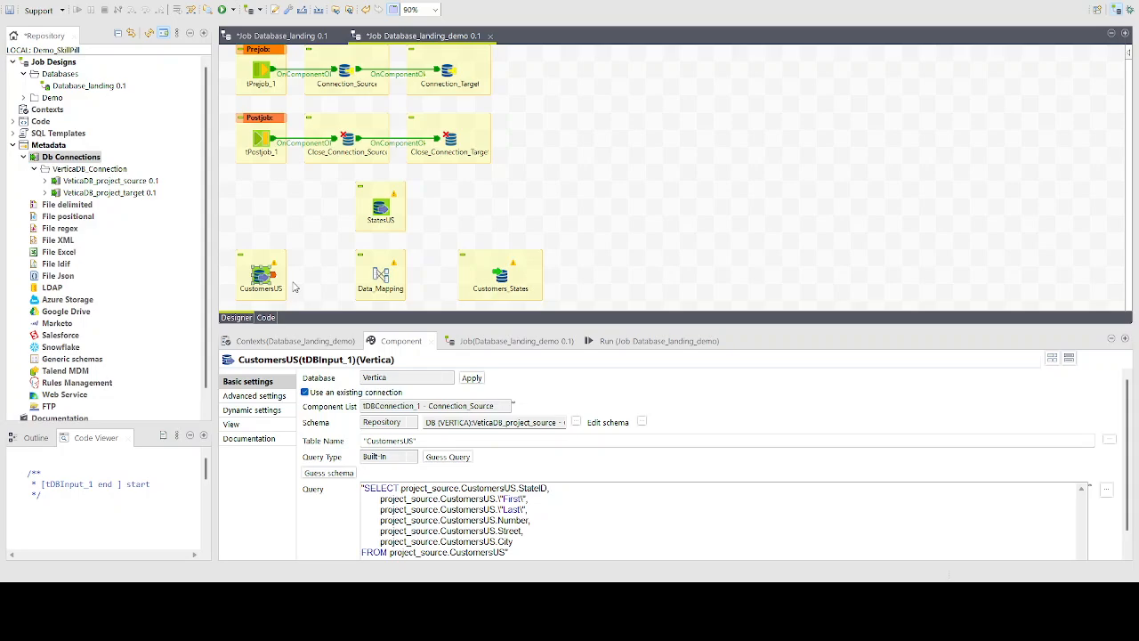
{"action": "left_click_drag", "start_coordinate": [273, 275], "coordinate": [379, 274]}
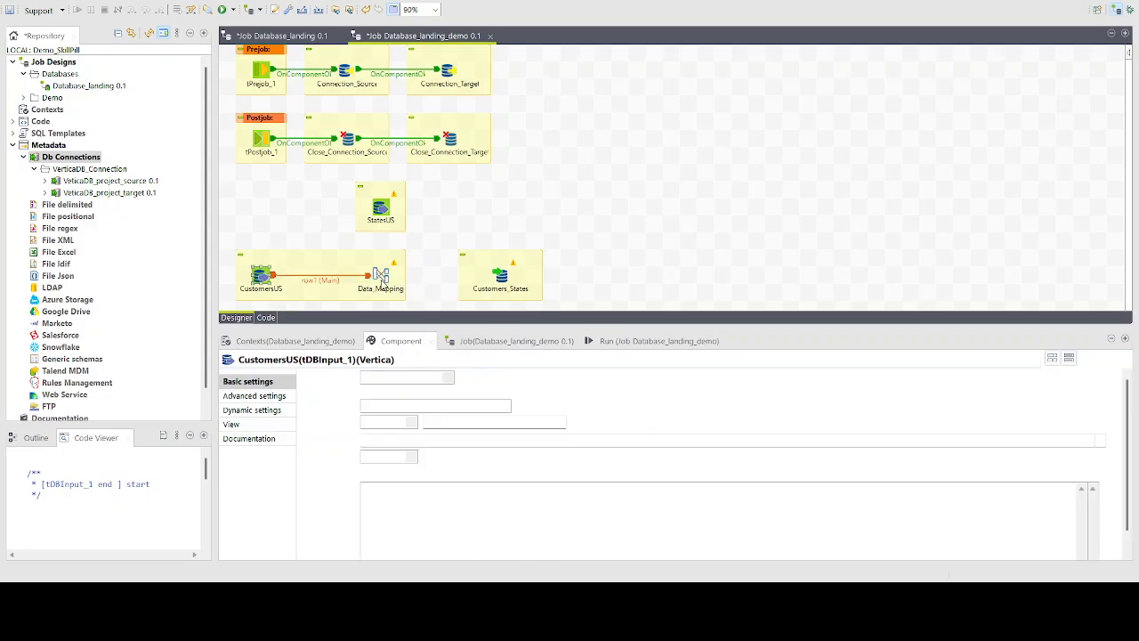
{"action": "left_click", "coordinate": [383, 209]}
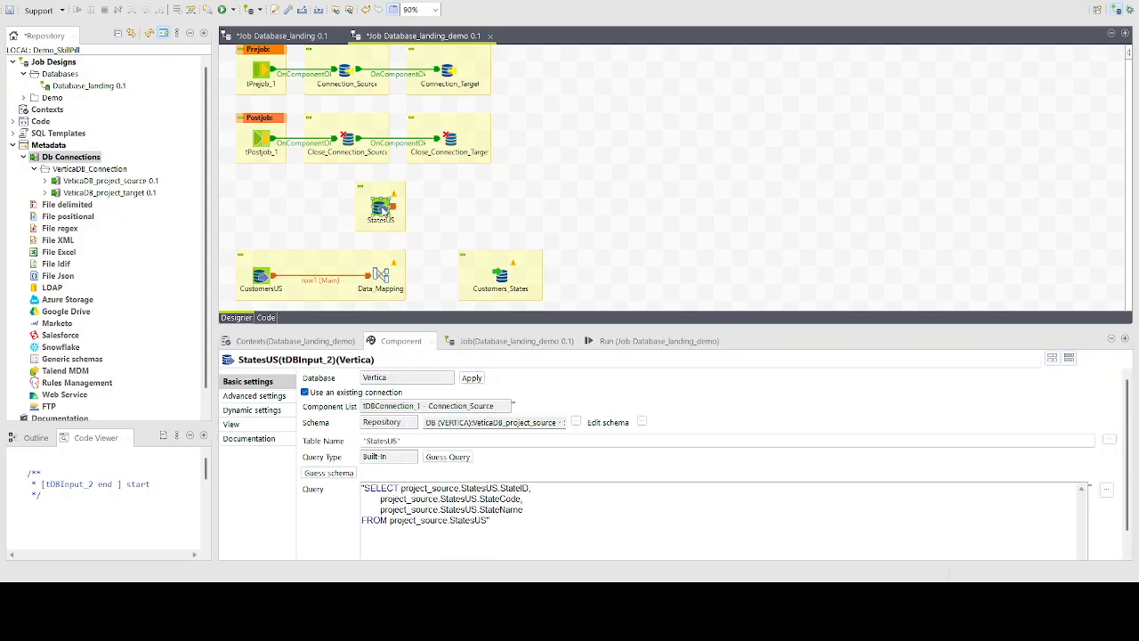
{"action": "left_click_drag", "start_coordinate": [383, 209], "coordinate": [381, 276]}
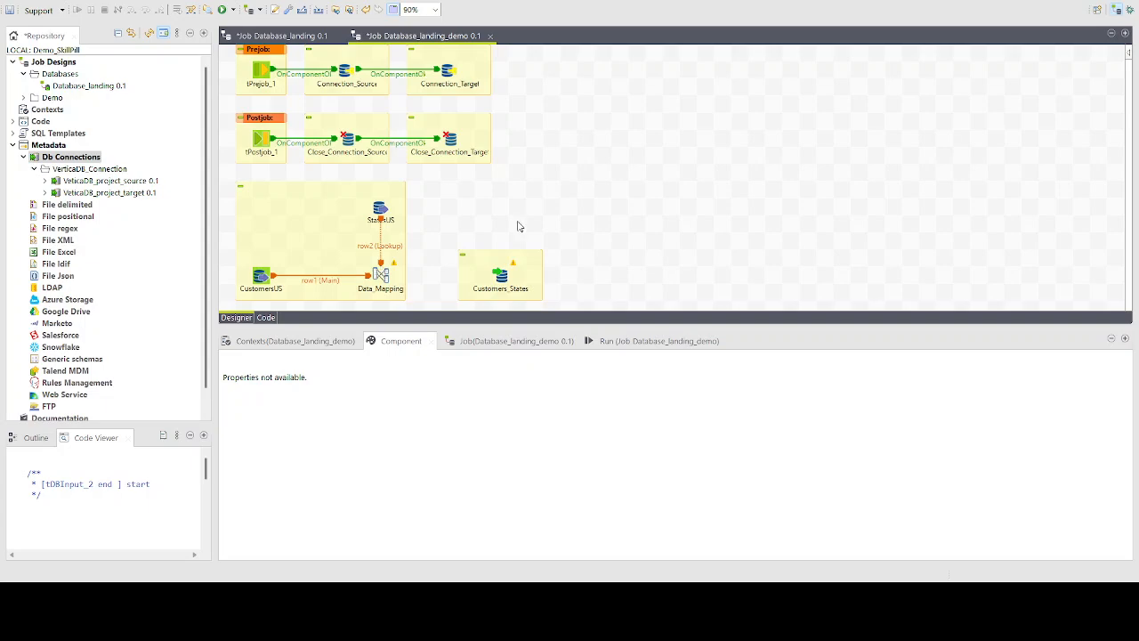
Connect Data_Mapping to Customers_States with a new output named OUT
{"action": "left_click", "coordinate": [381, 275]}
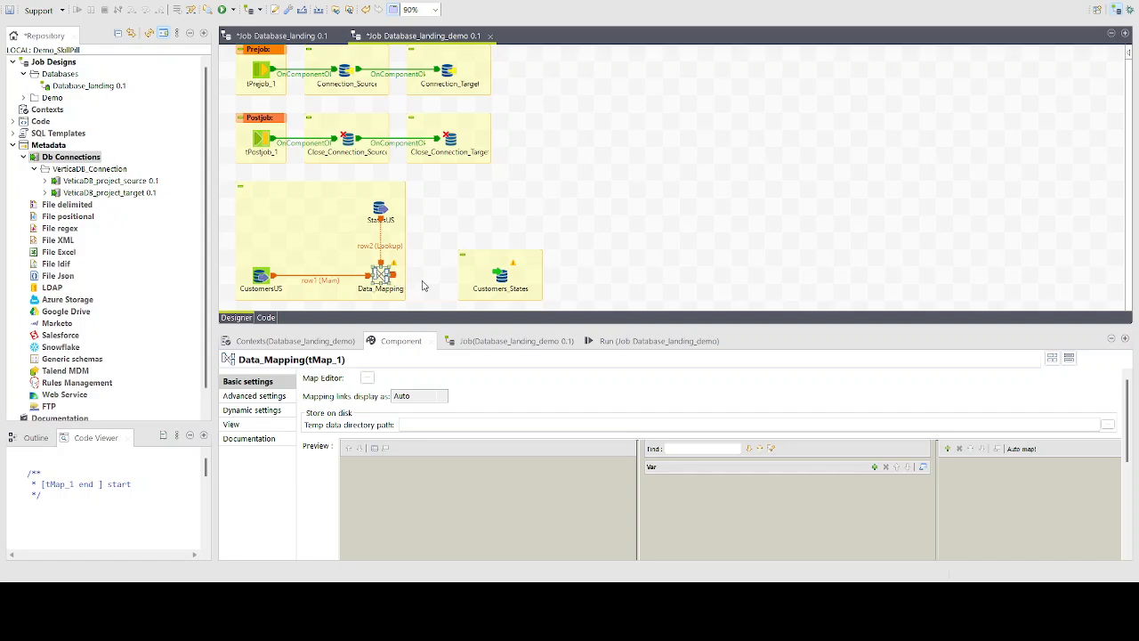
{"action": "left_click_drag", "start_coordinate": [392, 275], "coordinate": [506, 277]}
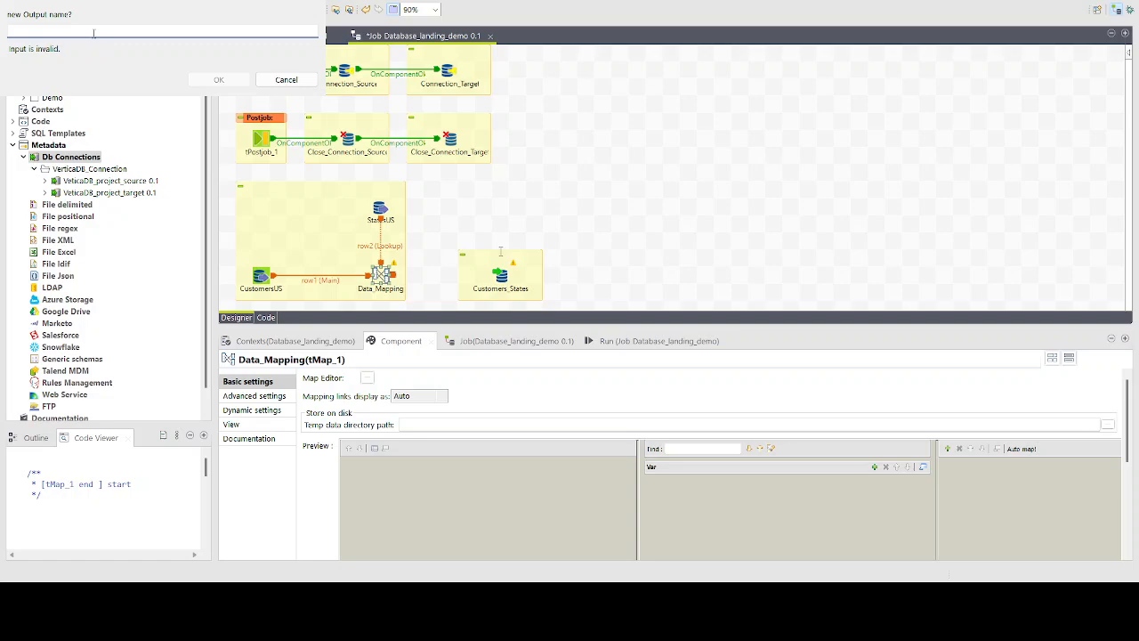
{"action": "type", "text": "OUt"}
{"action": "left_click", "coordinate": [218, 79]}
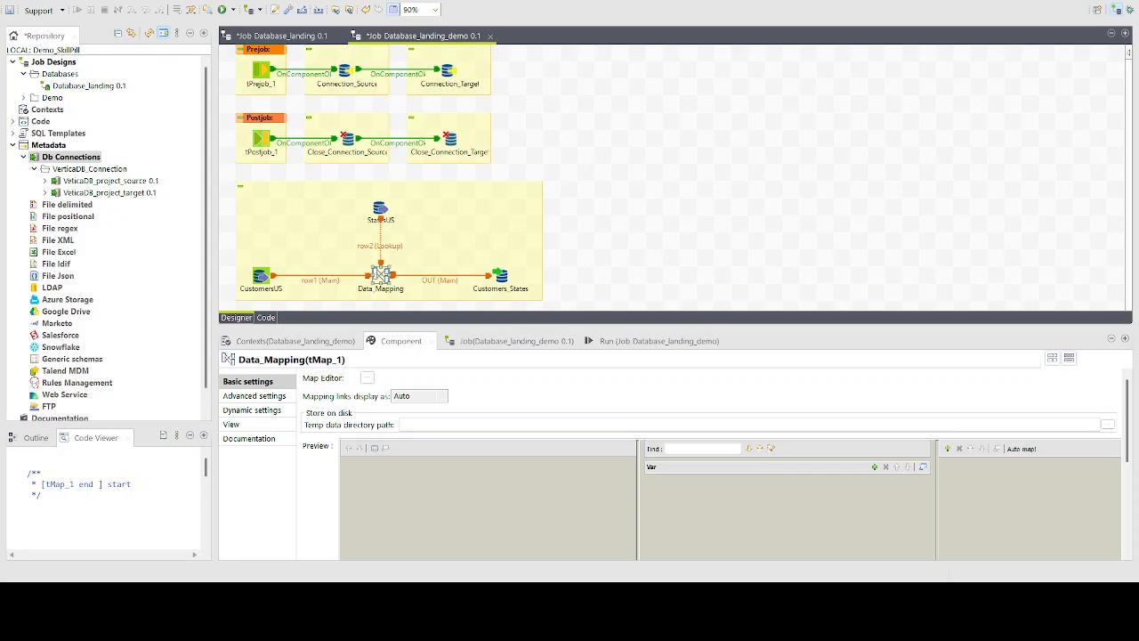
In the Data_Mapping editor, auto-map the input columns to the output and link CustomersUS_row StateID to the StatesUS_row StateID key
{"action": "double_click", "coordinate": [380, 275]}
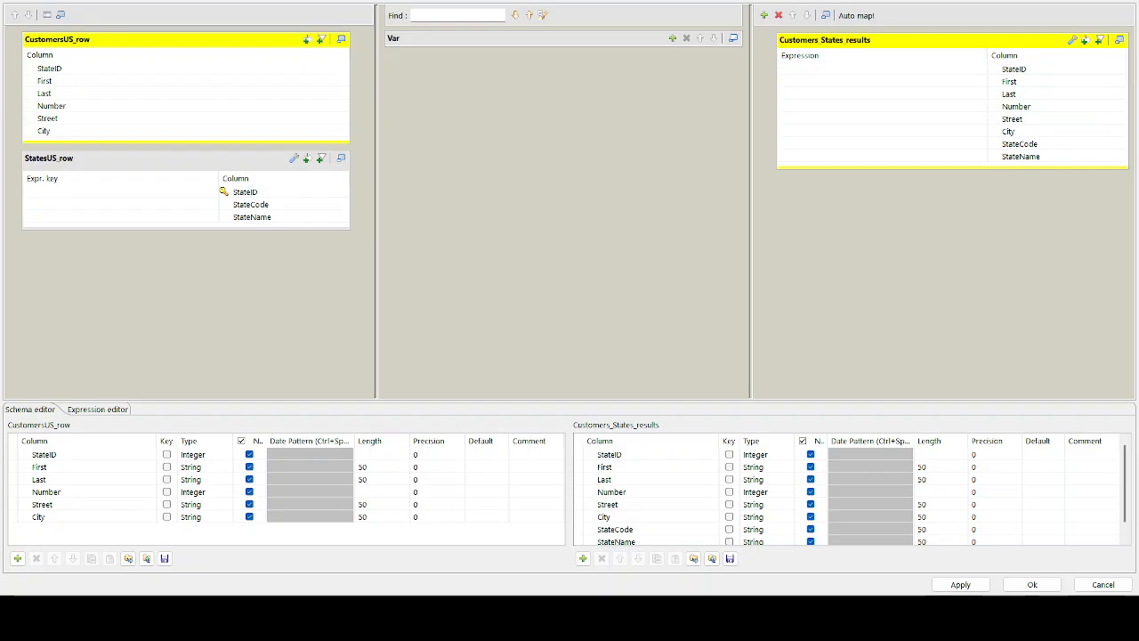
{"action": "left_click", "coordinate": [856, 15]}
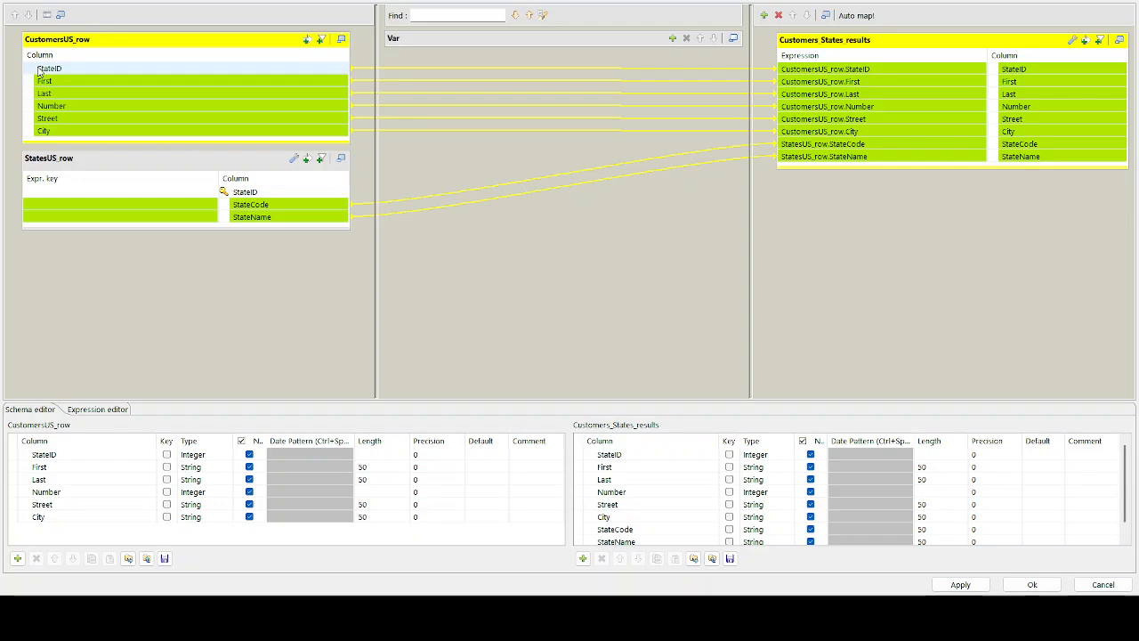
{"action": "left_click_drag", "start_coordinate": [39, 70], "coordinate": [32, 193]}
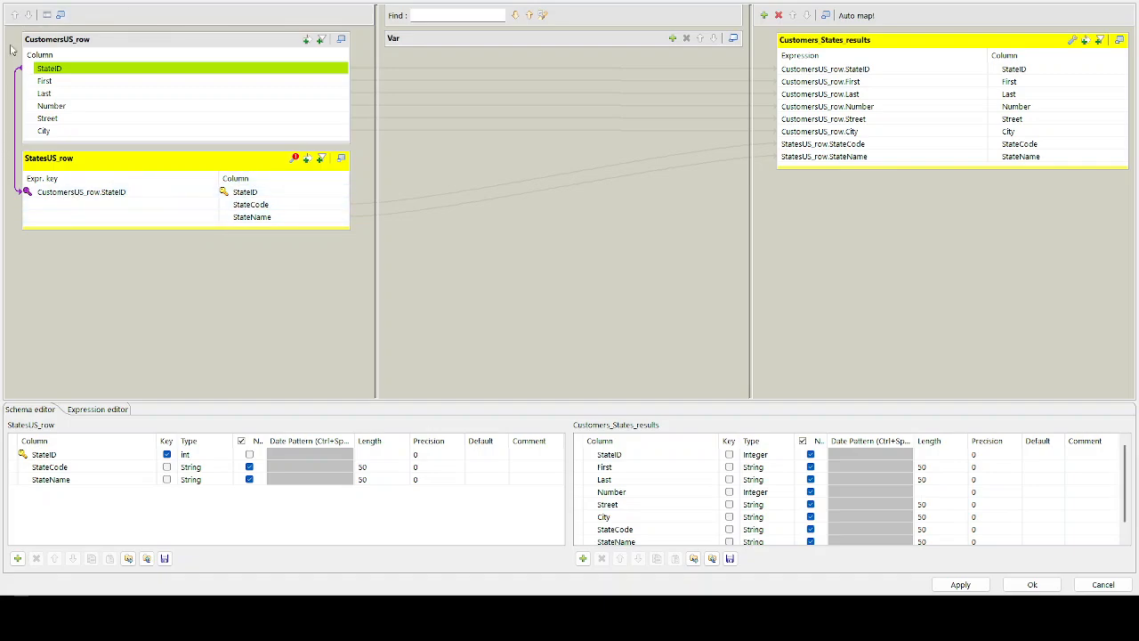
Set the StatesUS_row lookup's join model to Inner Join, apply the mapping and close the editor
{"action": "left_click", "coordinate": [296, 159]}
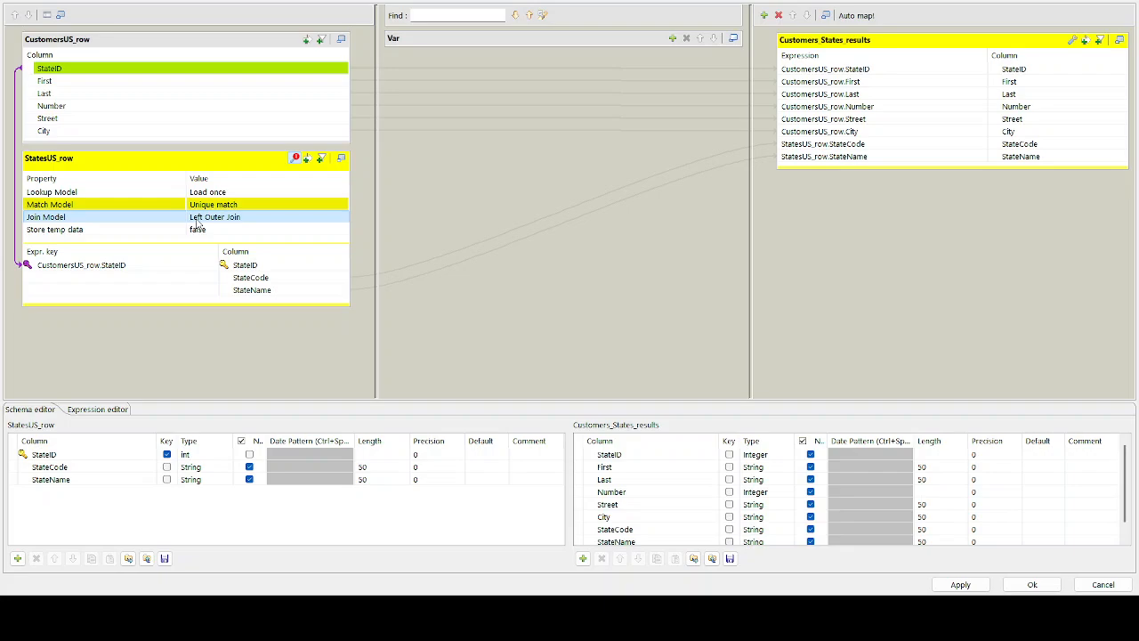
{"action": "left_click", "coordinate": [236, 225]}
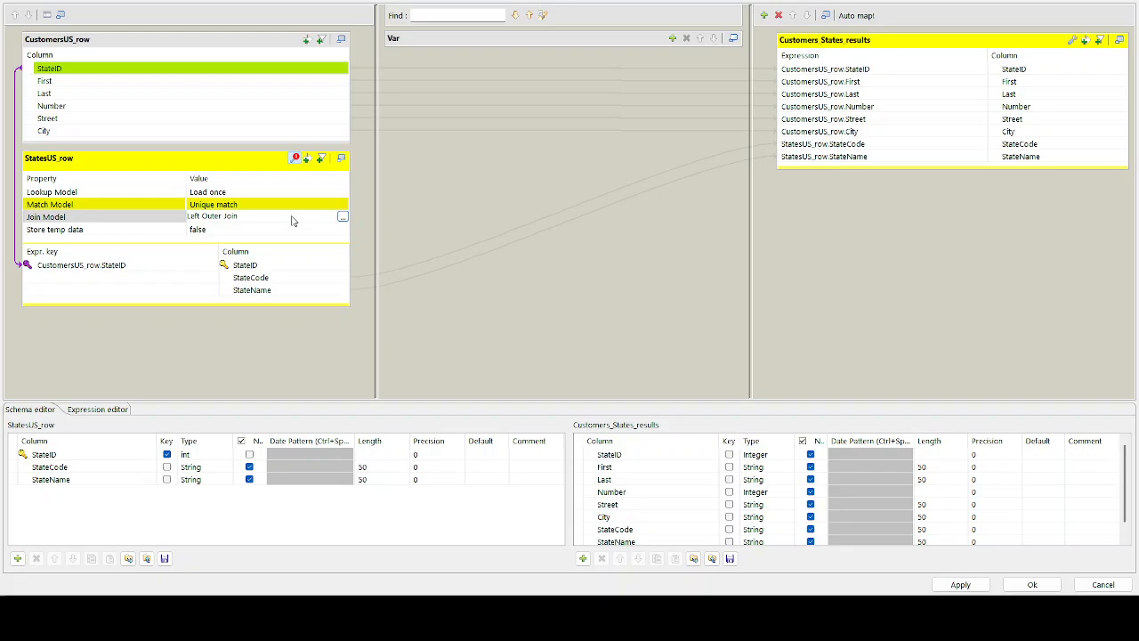
{"action": "left_click", "coordinate": [342, 220]}
{"action": "left_click", "coordinate": [551, 263]}
{"action": "left_click", "coordinate": [547, 310]}
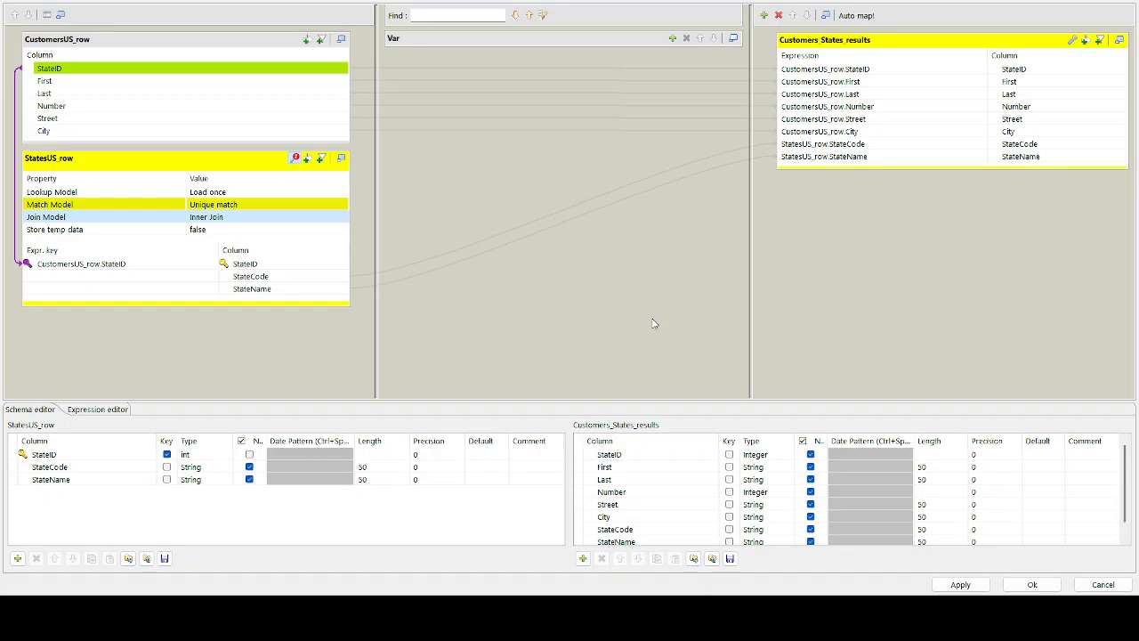
{"action": "left_click", "coordinate": [958, 585]}
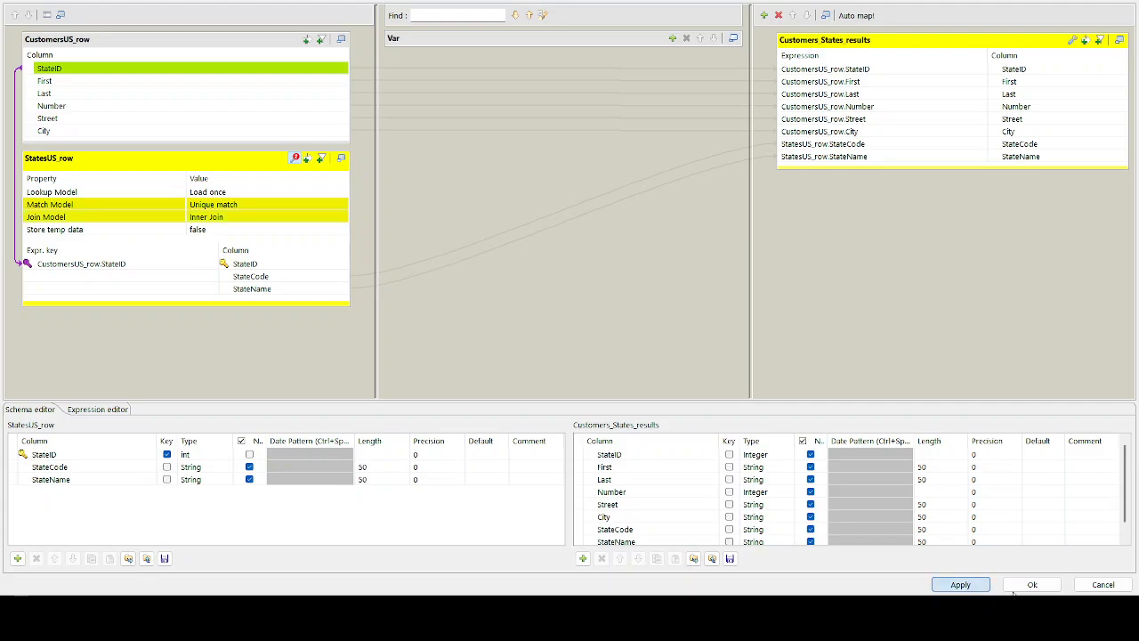
{"action": "left_click", "coordinate": [1028, 587]}
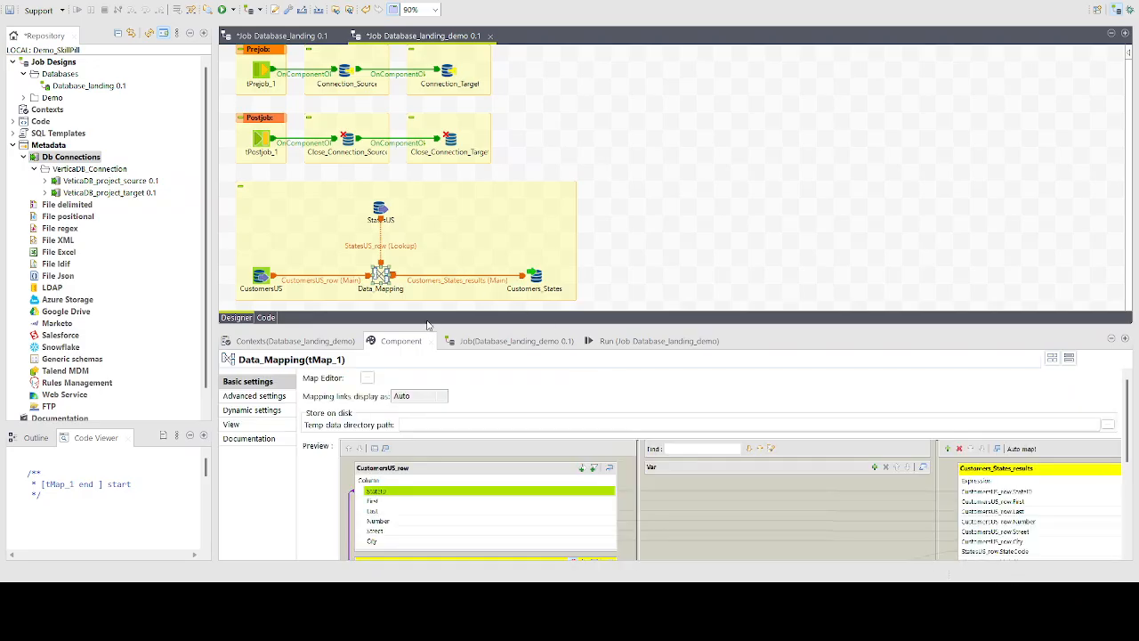
Run the Database_landing_demo job
{"action": "left_click", "coordinate": [659, 342]}
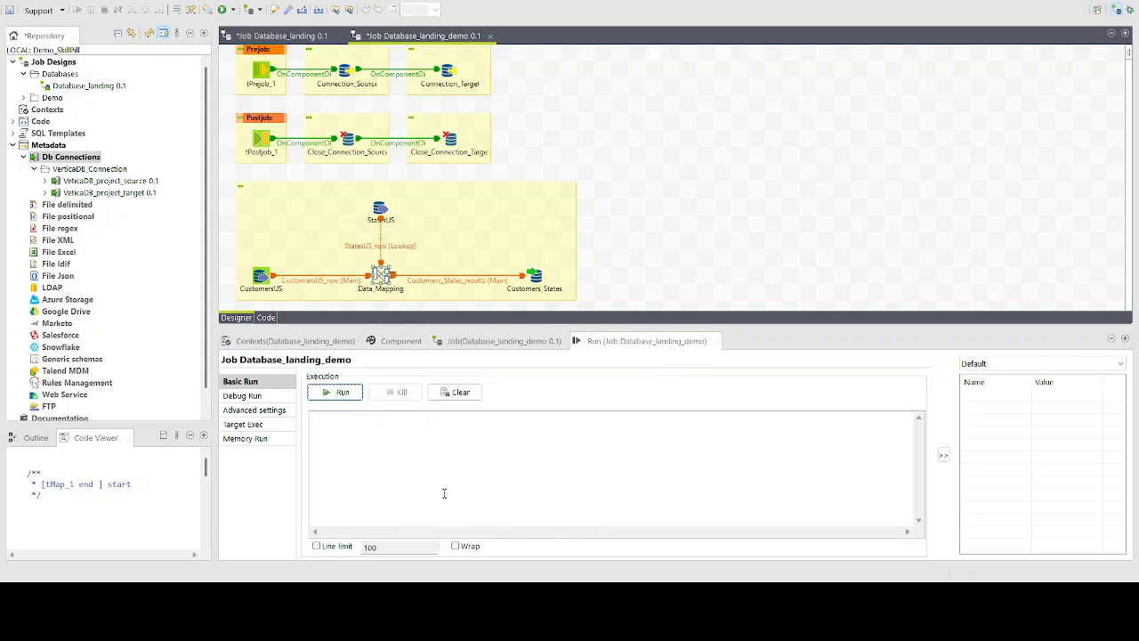
{"action": "left_click", "coordinate": [342, 394]}
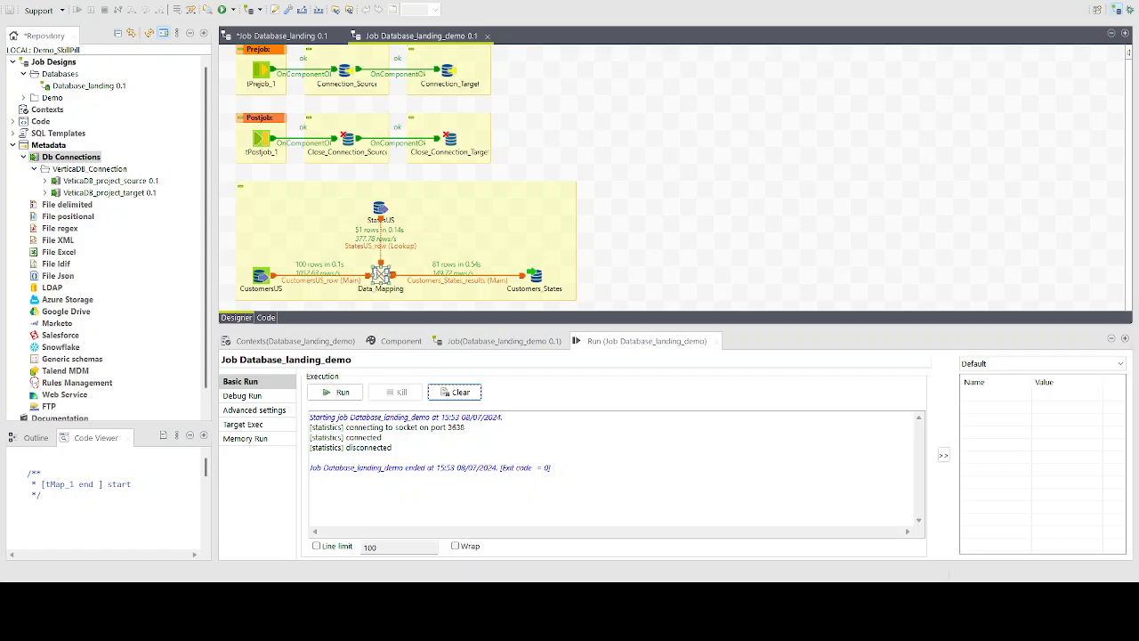
Switch to DBeaver and execute the query selecting all rows from project_target.Customers_States
{"action": "key", "text": "alt+Tab"}
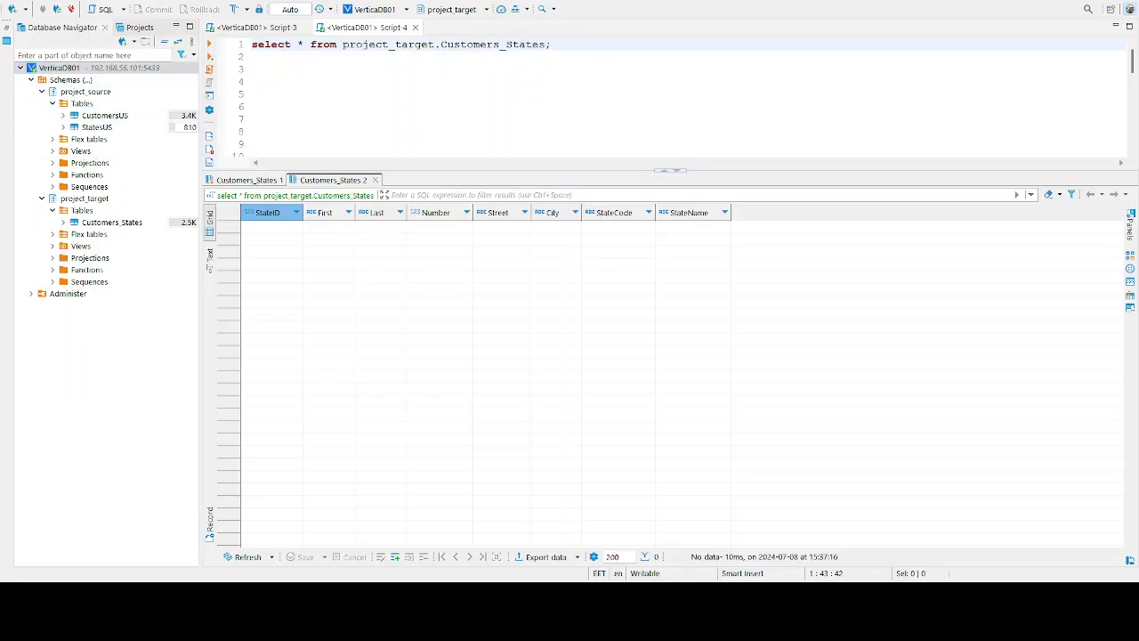
{"action": "left_click", "coordinate": [420, 43]}
{"action": "key", "text": "ctrl+Return"}
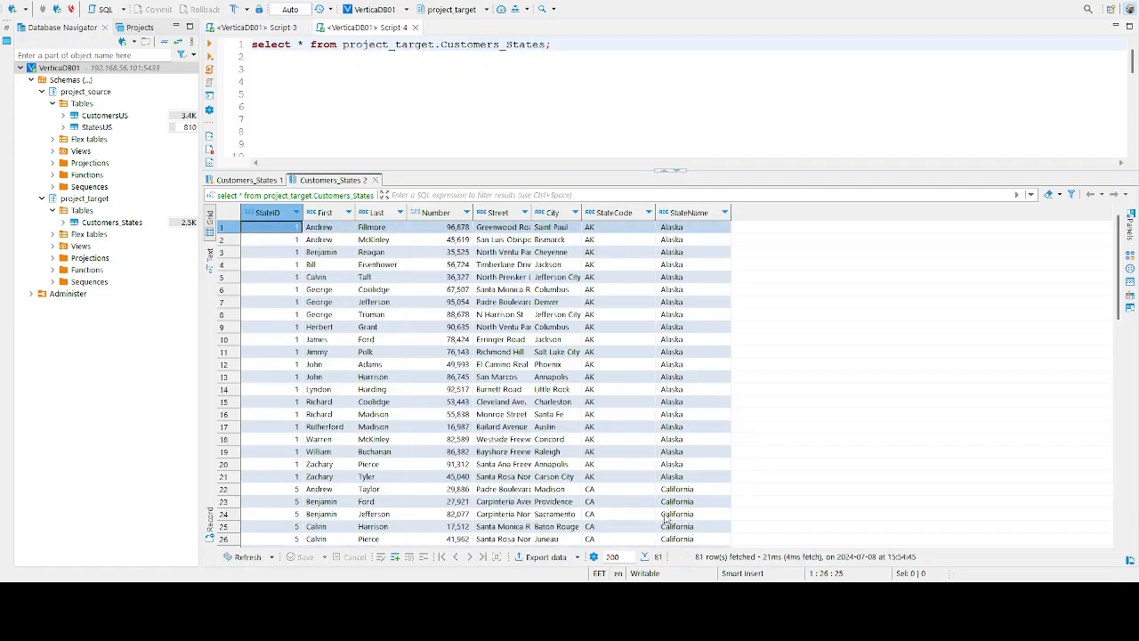